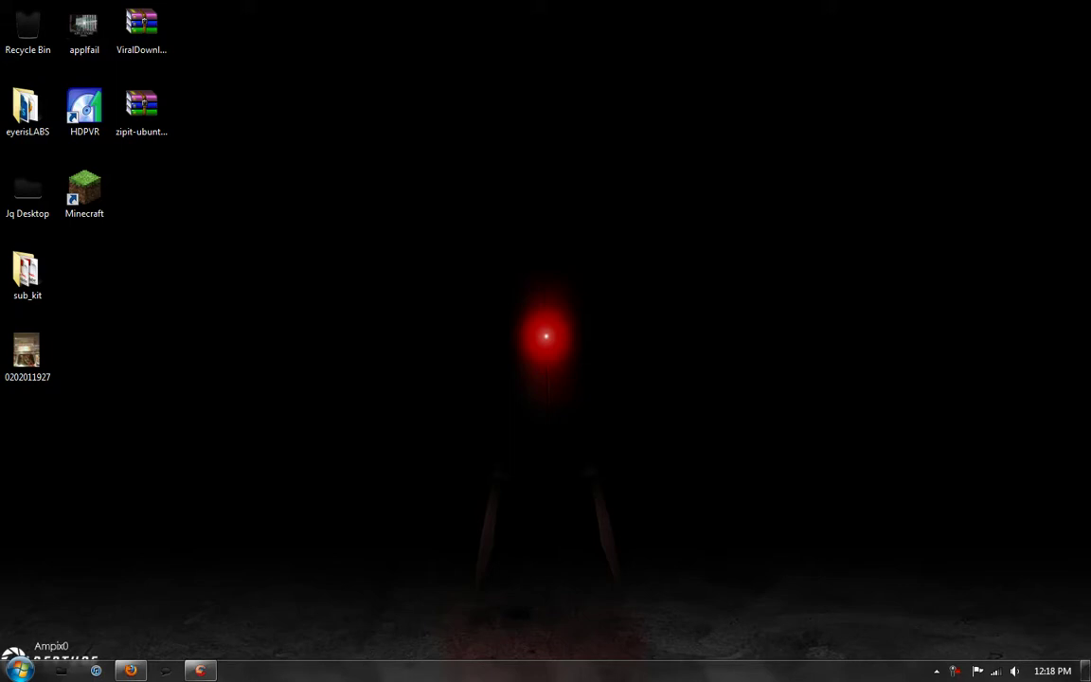
View the CCleaner web page in Firefox and switch to the CCleaner program
left_click(130, 670)
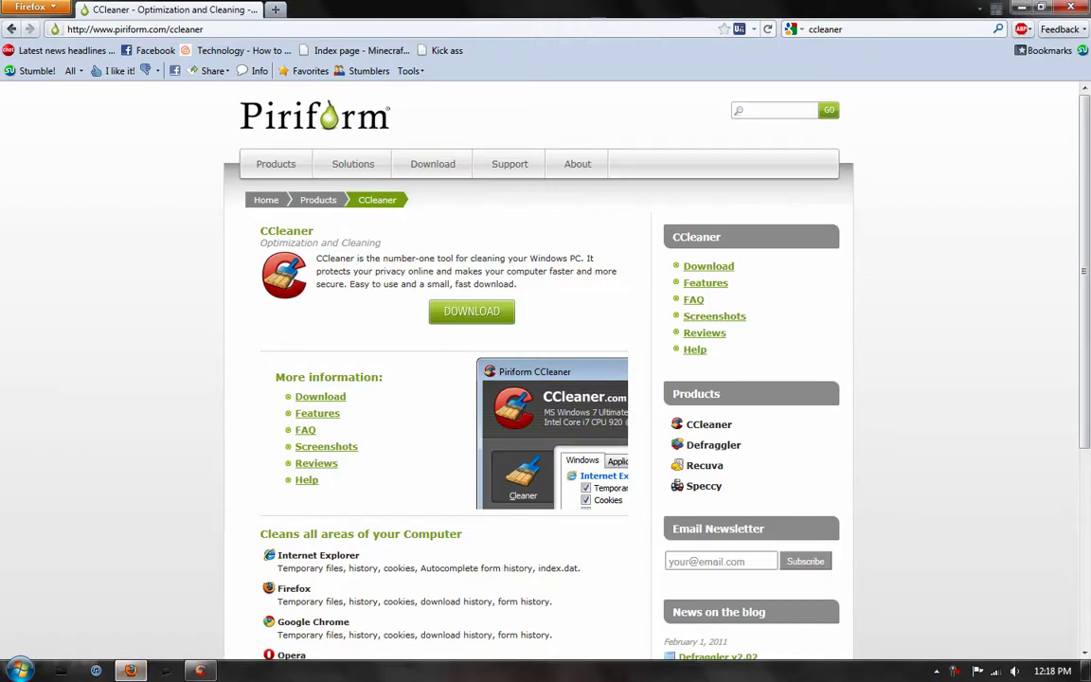
left_click(1021, 6)
left_click(199, 670)
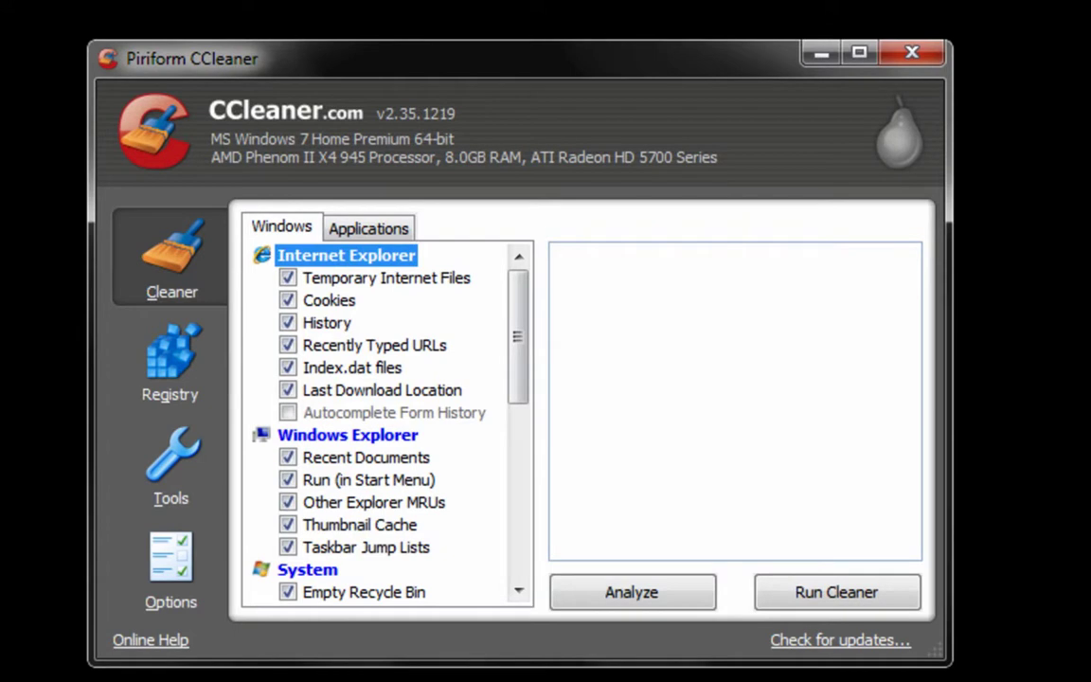
Check the selected Windows and Applications cleaning items, run the Cleaner, and accept the permanent deletion and the Firefox notice
left_click(367, 228)
left_click(281, 226)
left_click_drag(517, 336, 517, 357)
scroll(379, 422, "up", 1)
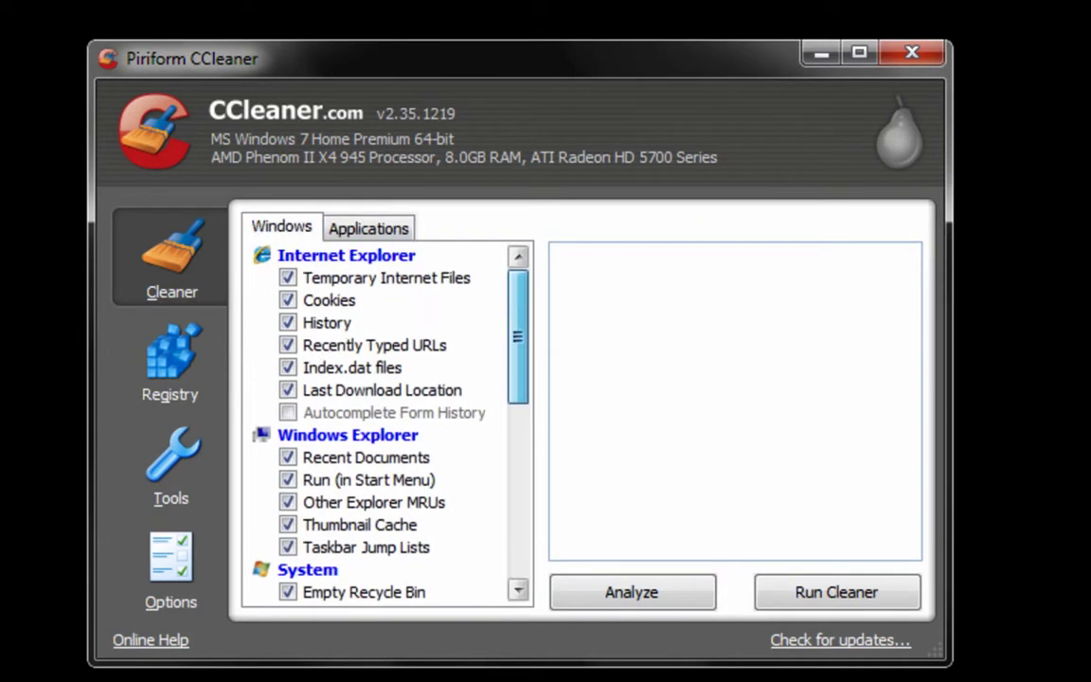
left_click(836, 592)
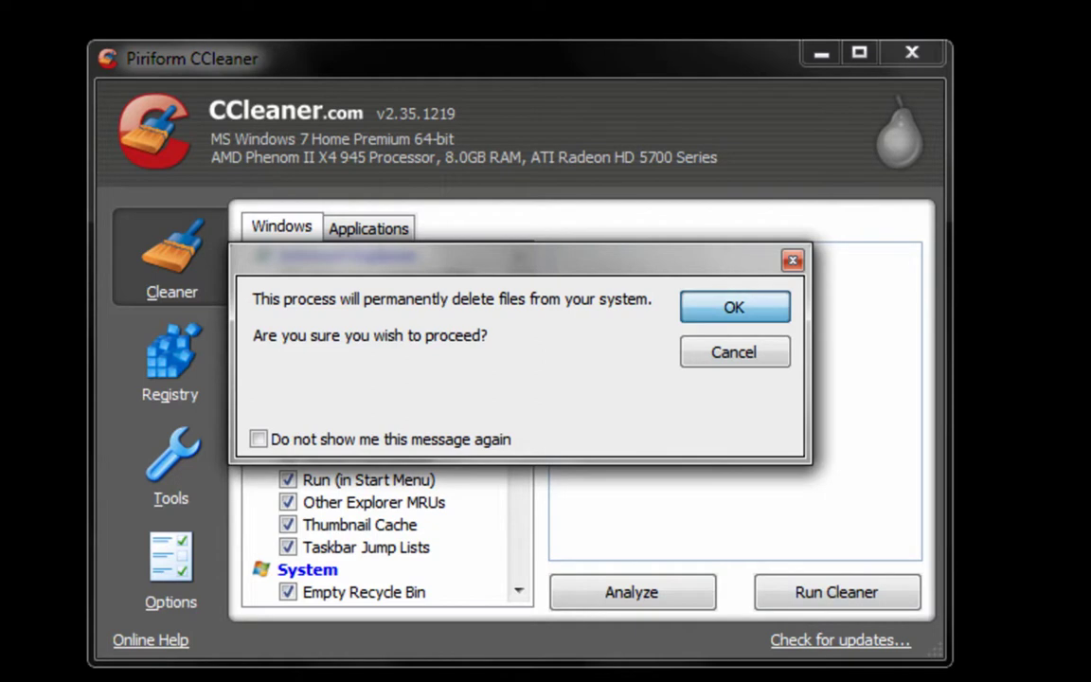
key("Return")
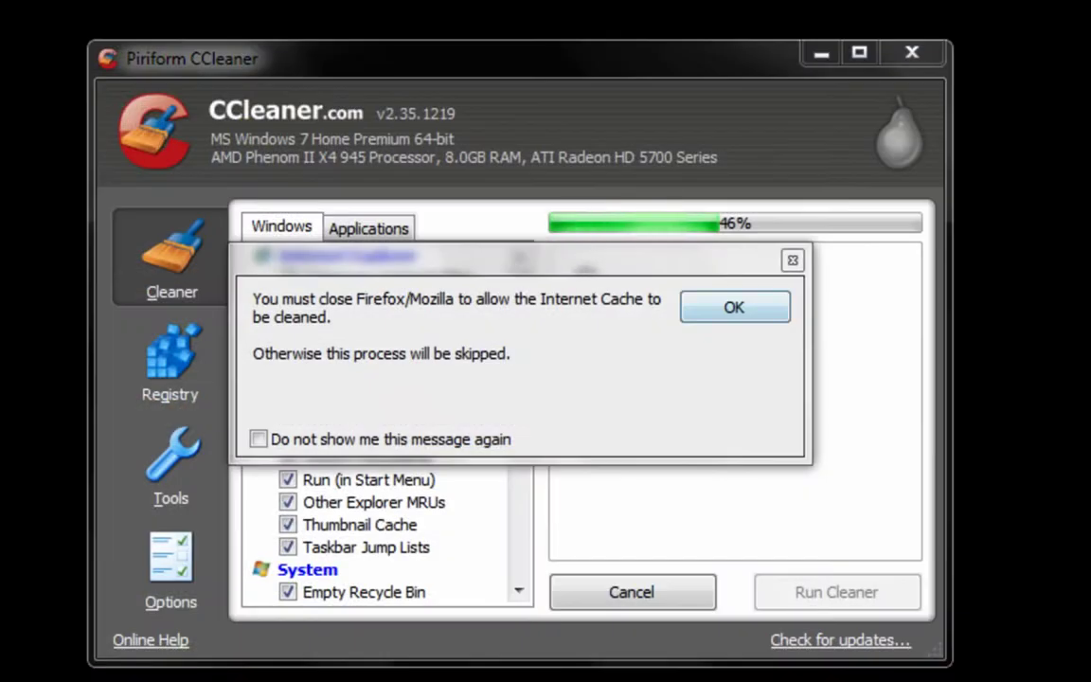
key("Return")
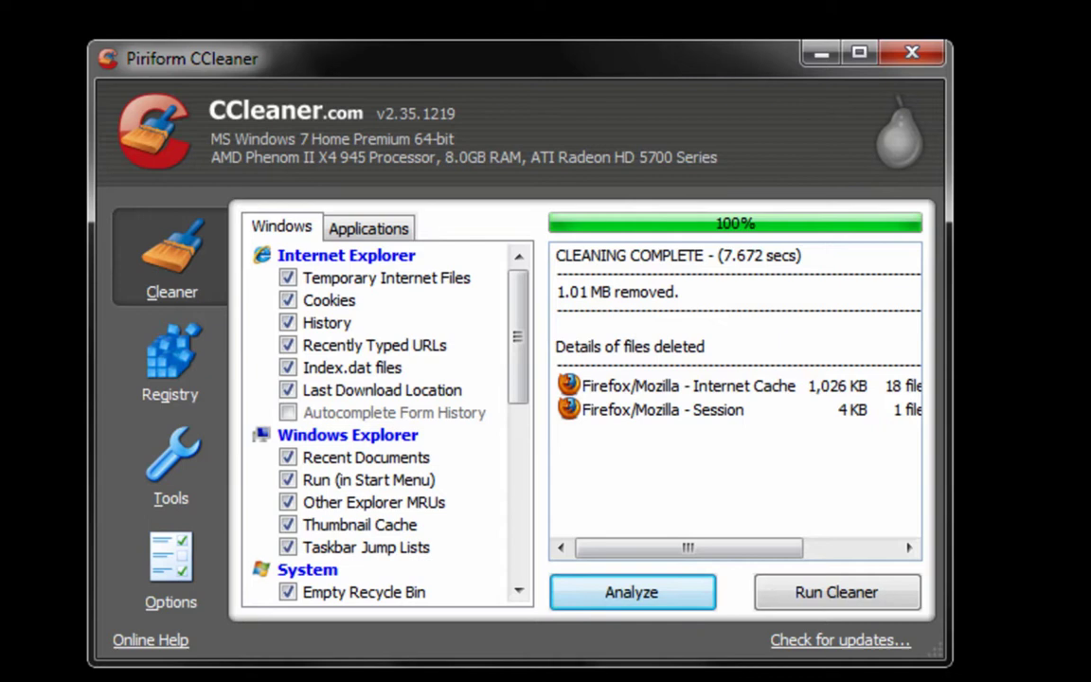
Scan the registry for issues with all Registry Integrity categories selected
left_click(170, 365)
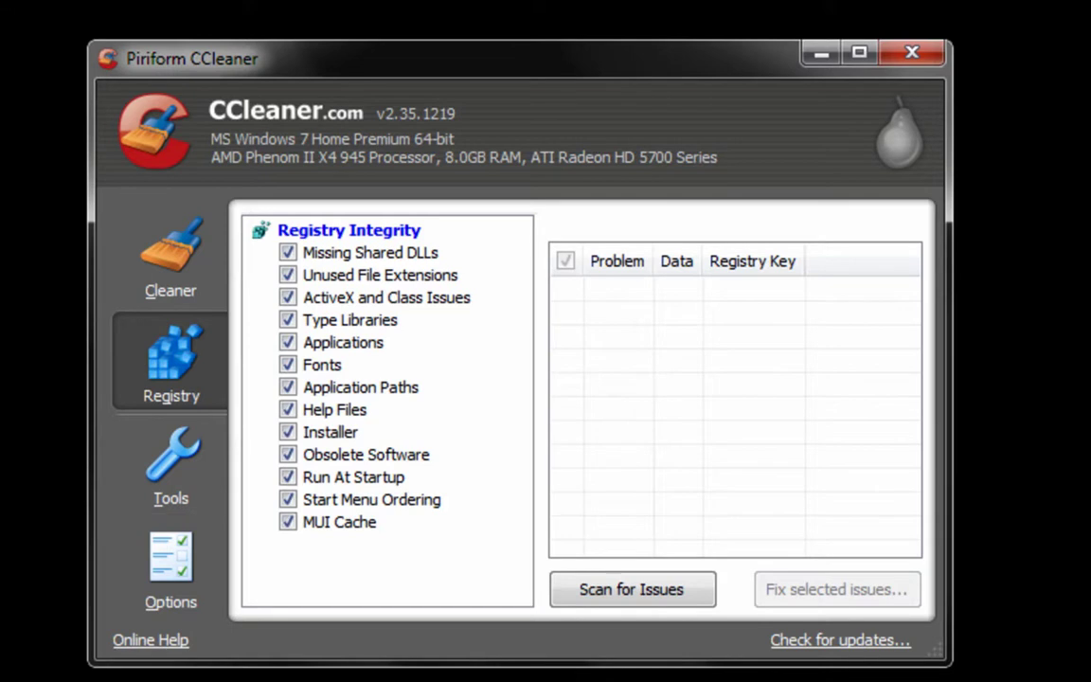
left_click(632, 589)
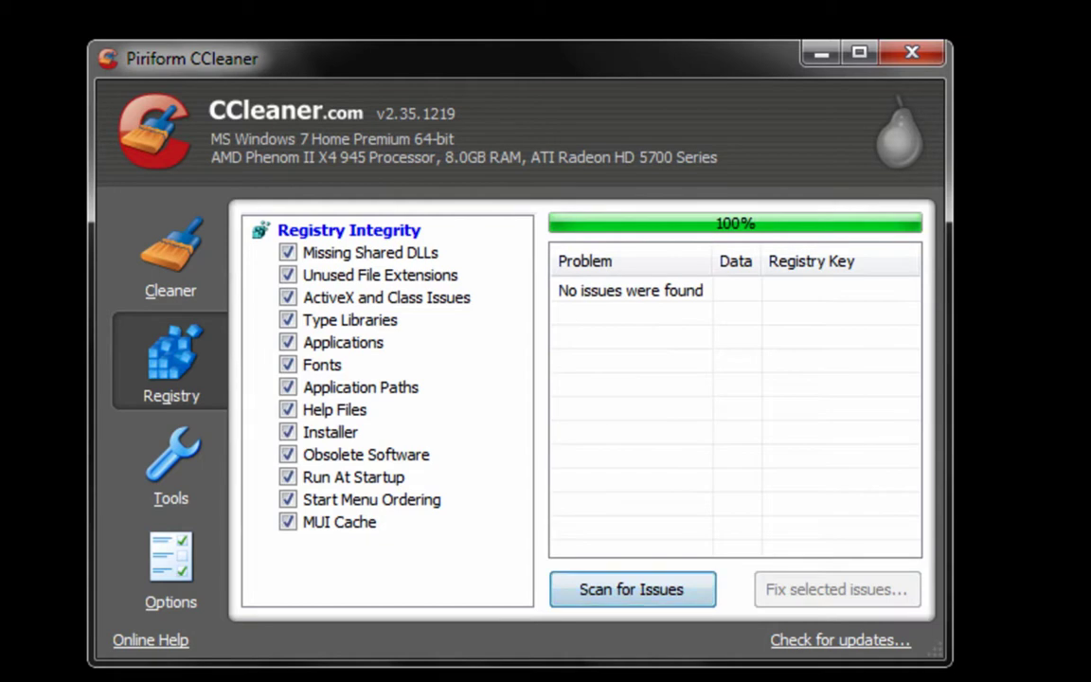
Look through the programs set to run at startup and permanently delete the Adobe Acrobat Synch entry
key("alt+t")
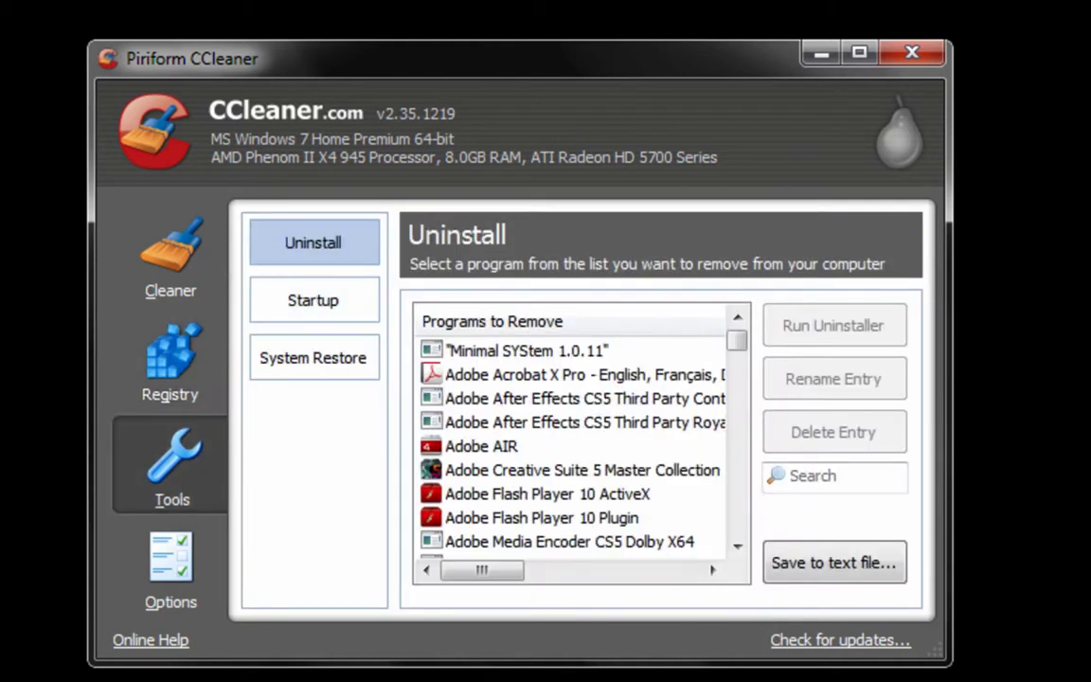
left_click(312, 301)
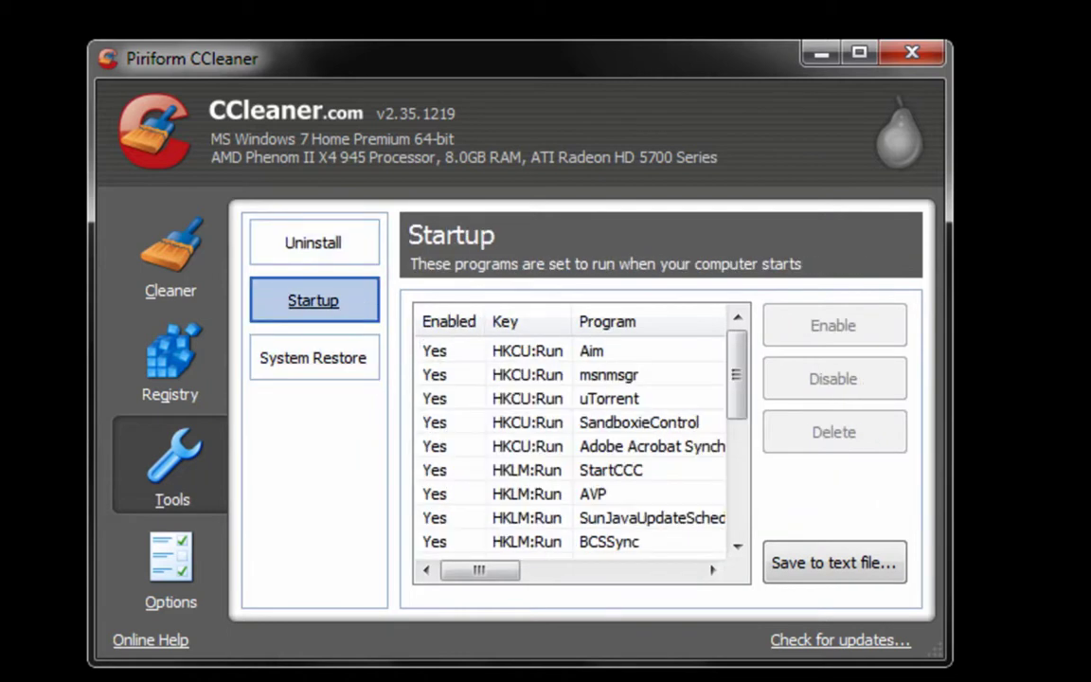
scroll(737, 397, "down", 2)
scroll(568, 436, "down", 2)
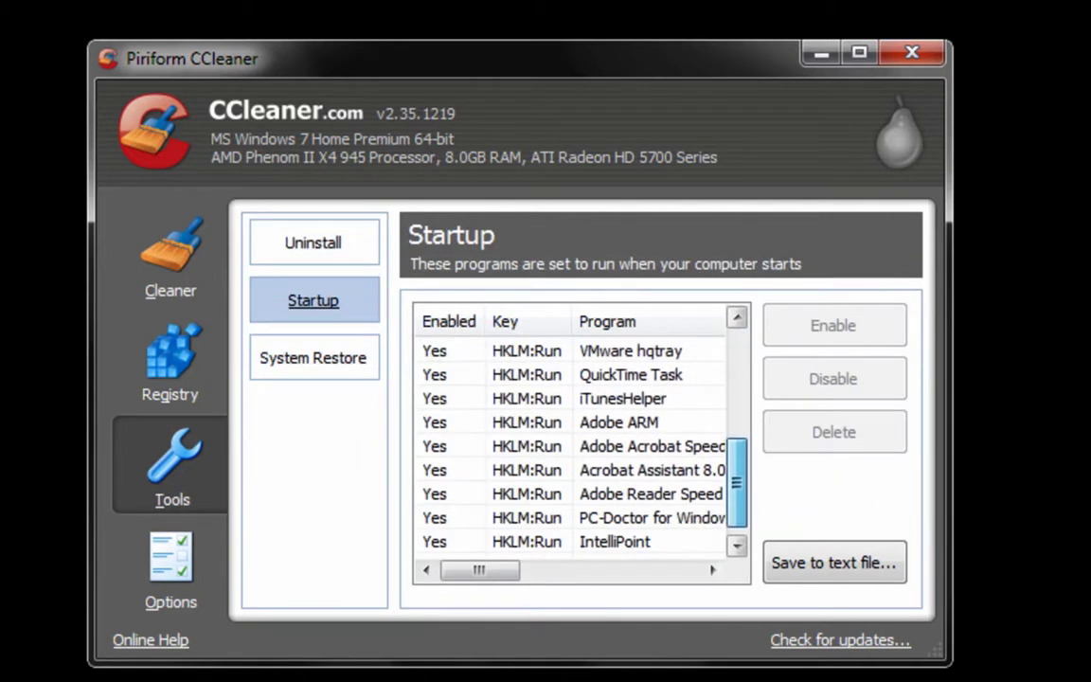
scroll(568, 436, "up", 4)
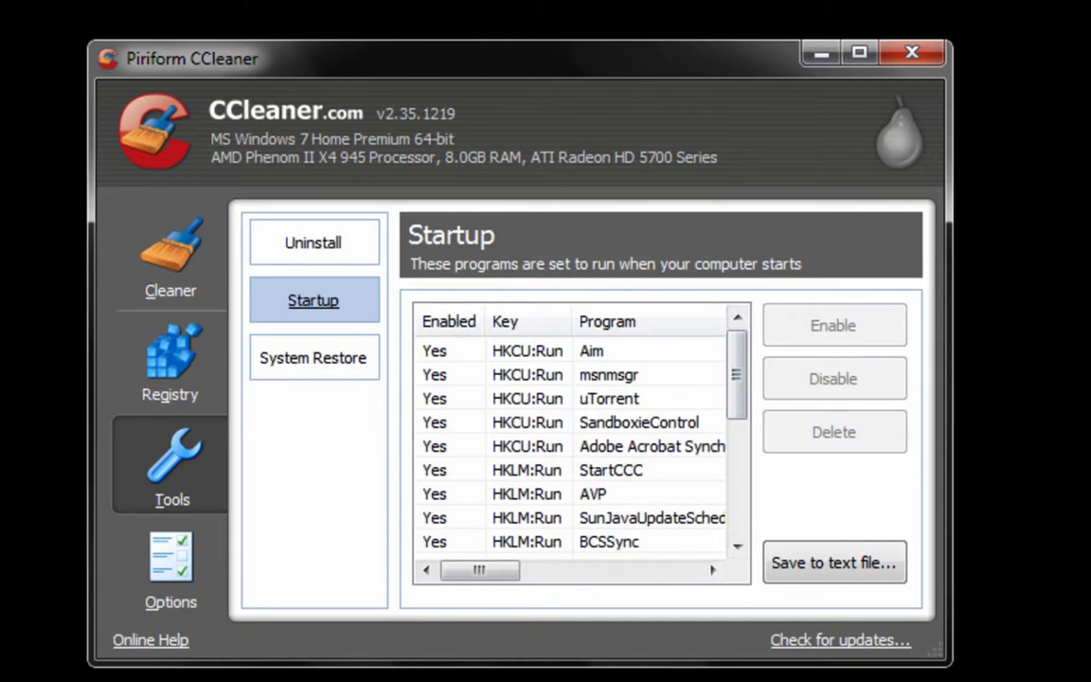
left_click(591, 351)
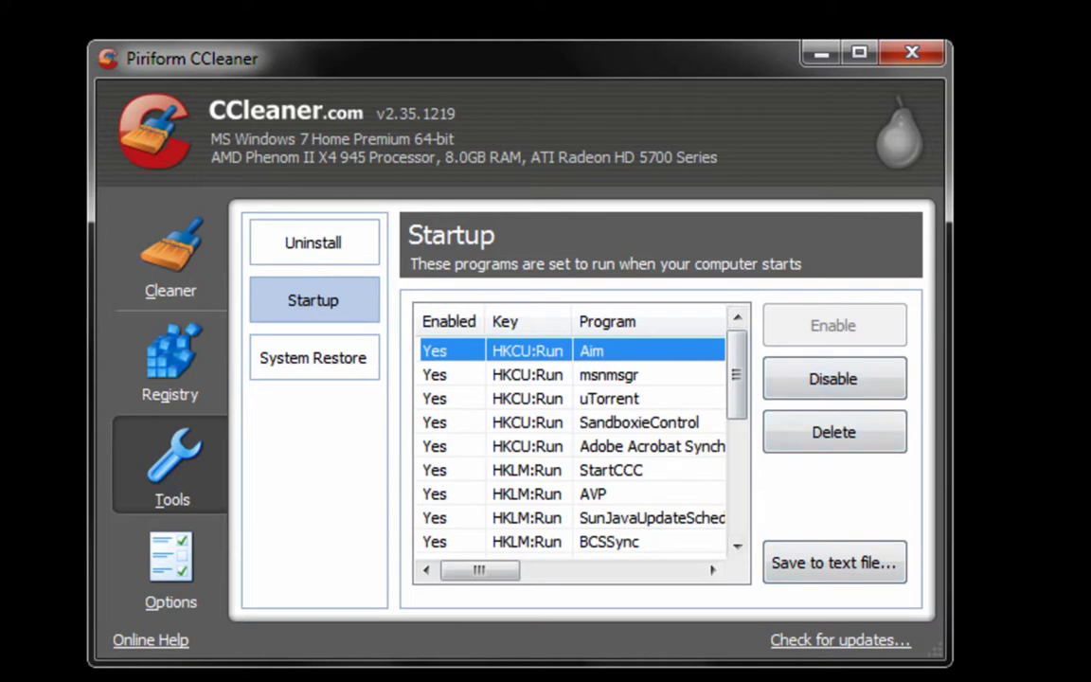
left_click(652, 446)
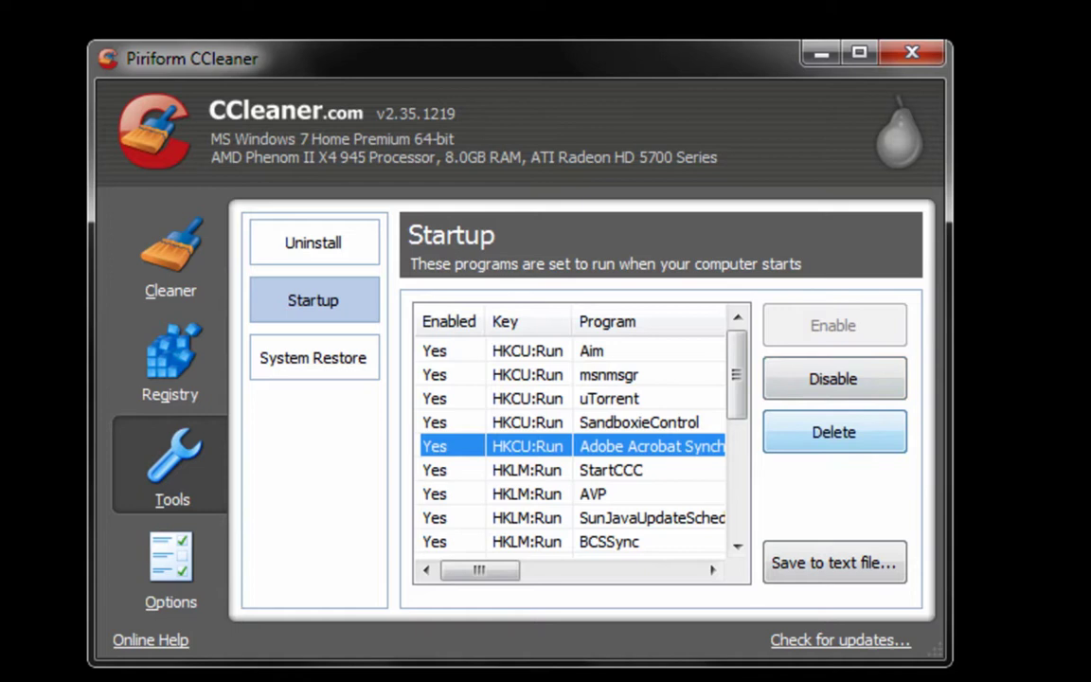
left_click(834, 432)
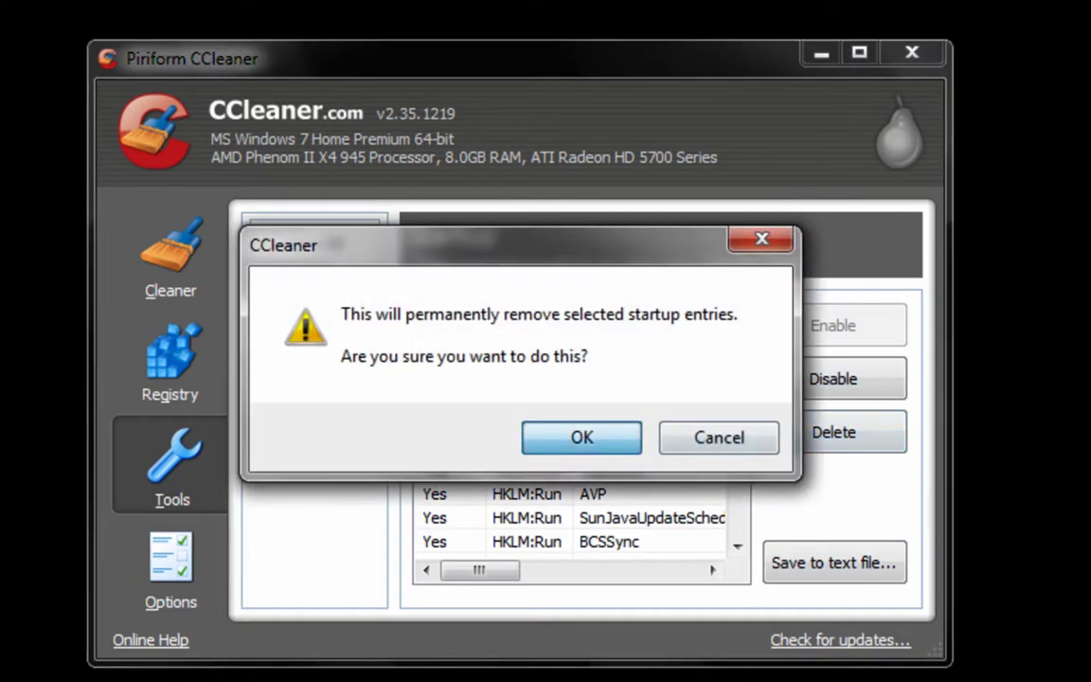
left_click(581, 437)
Permanently delete the LogMeIn Hamachi Ui and iTunesHelper entries from the startup programs
left_click_drag(735, 377, 736, 420)
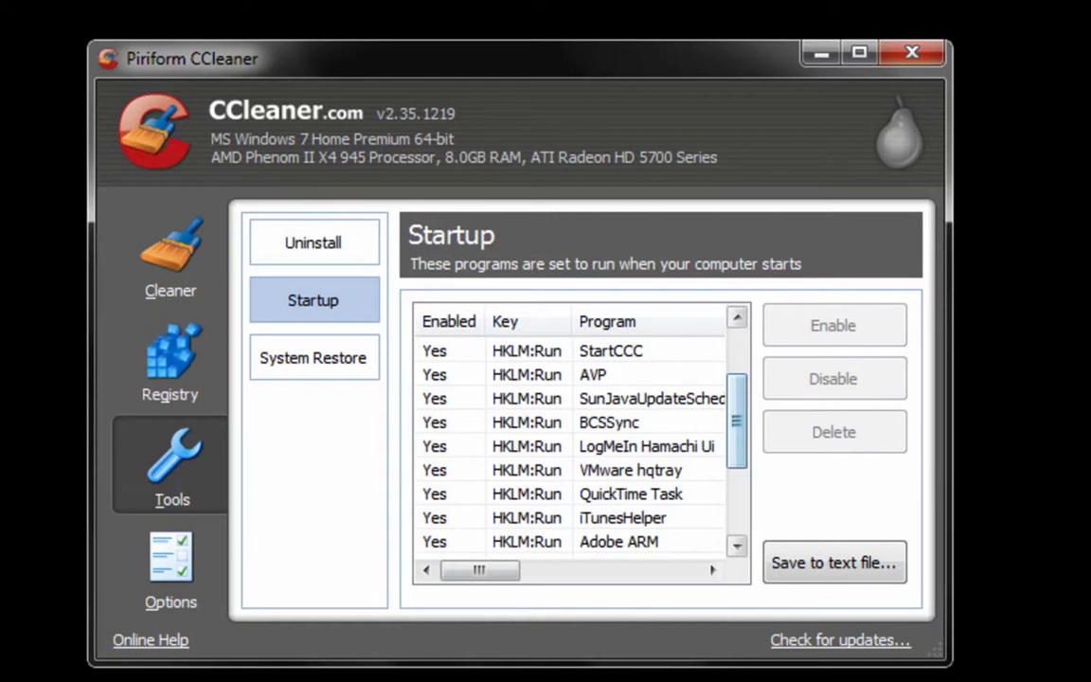
left_click(646, 446)
left_click(834, 432)
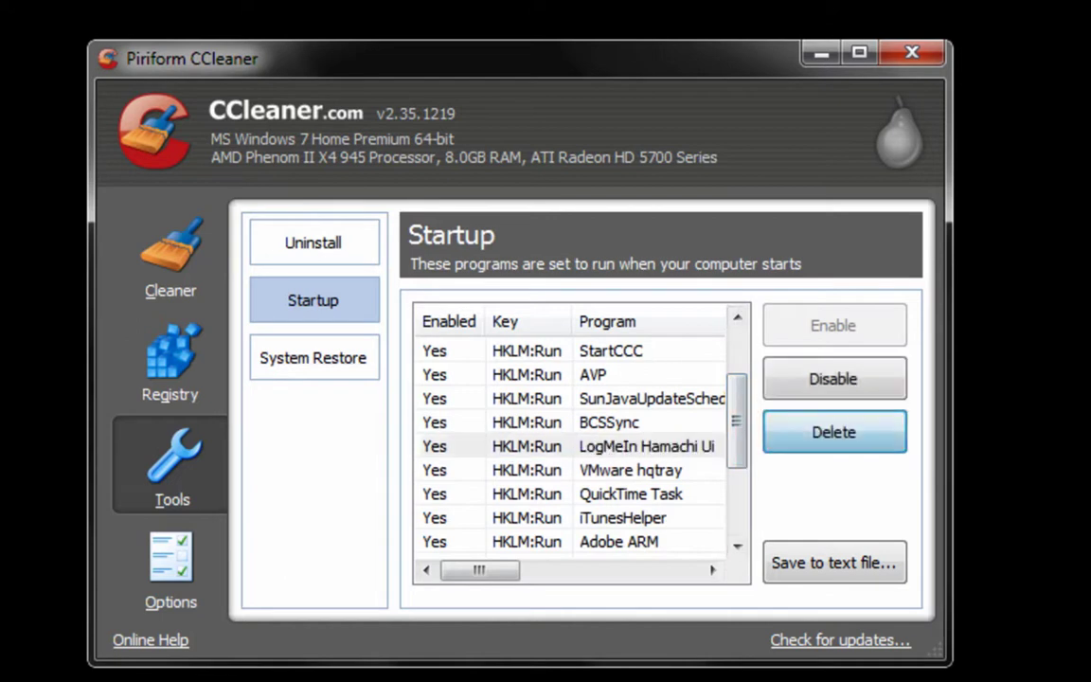
left_click(581, 437)
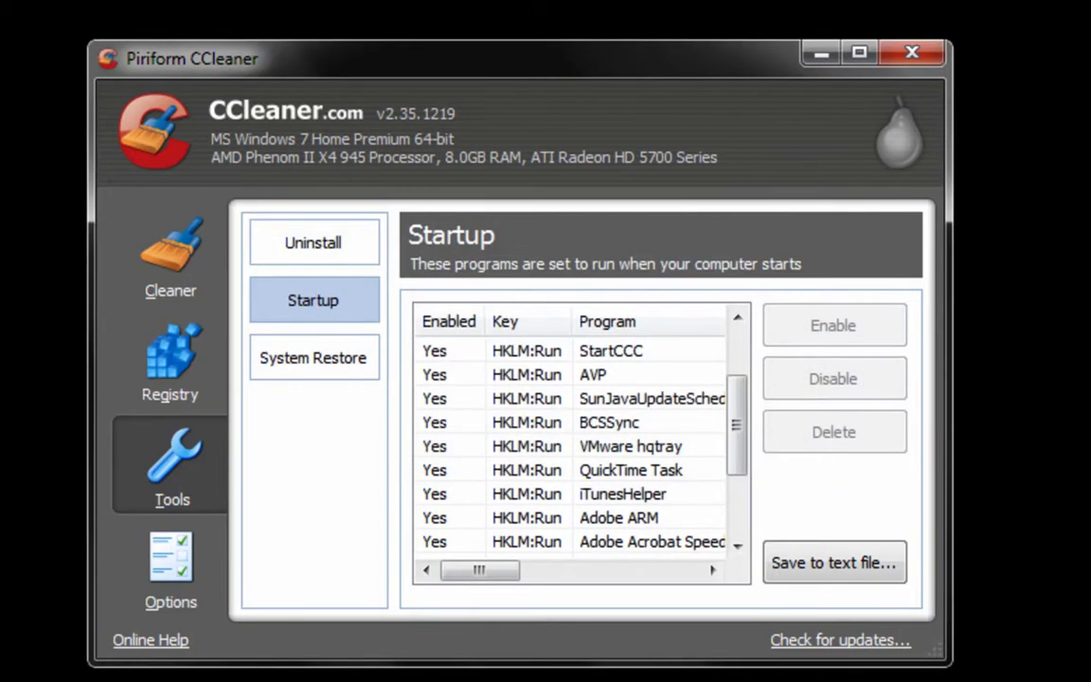
left_click(623, 494)
left_click(833, 432)
left_click(581, 437)
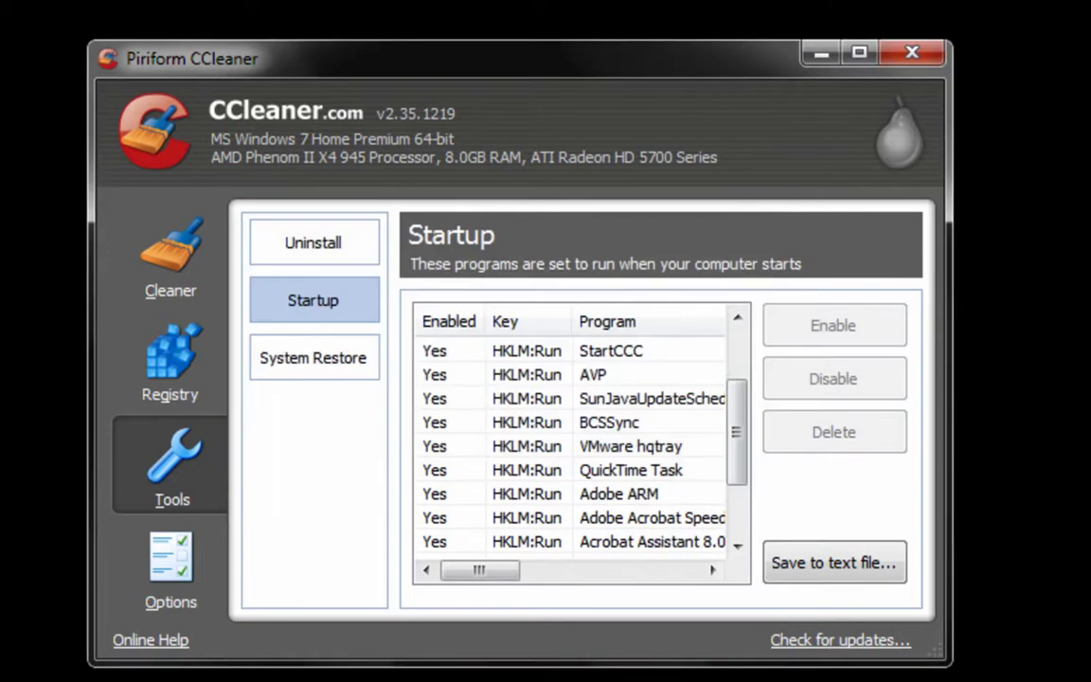
Review the remaining startup entries and read their full program names
scroll(569, 445, "down", 2)
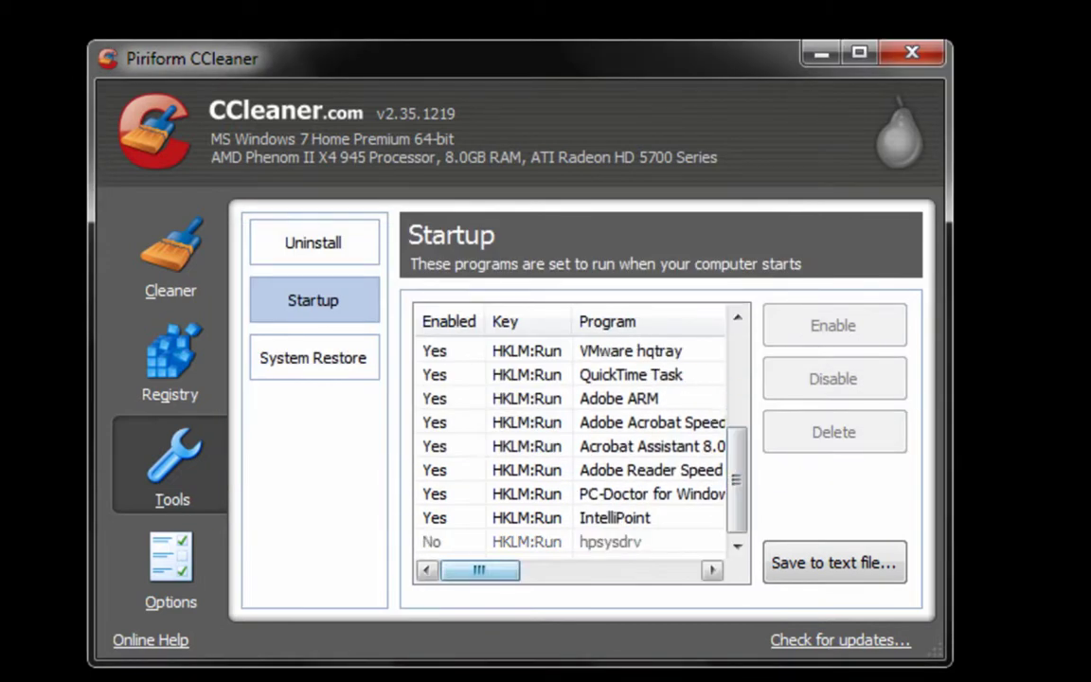
left_click_drag(480, 569, 500, 569)
scroll(568, 445, "right", 4)
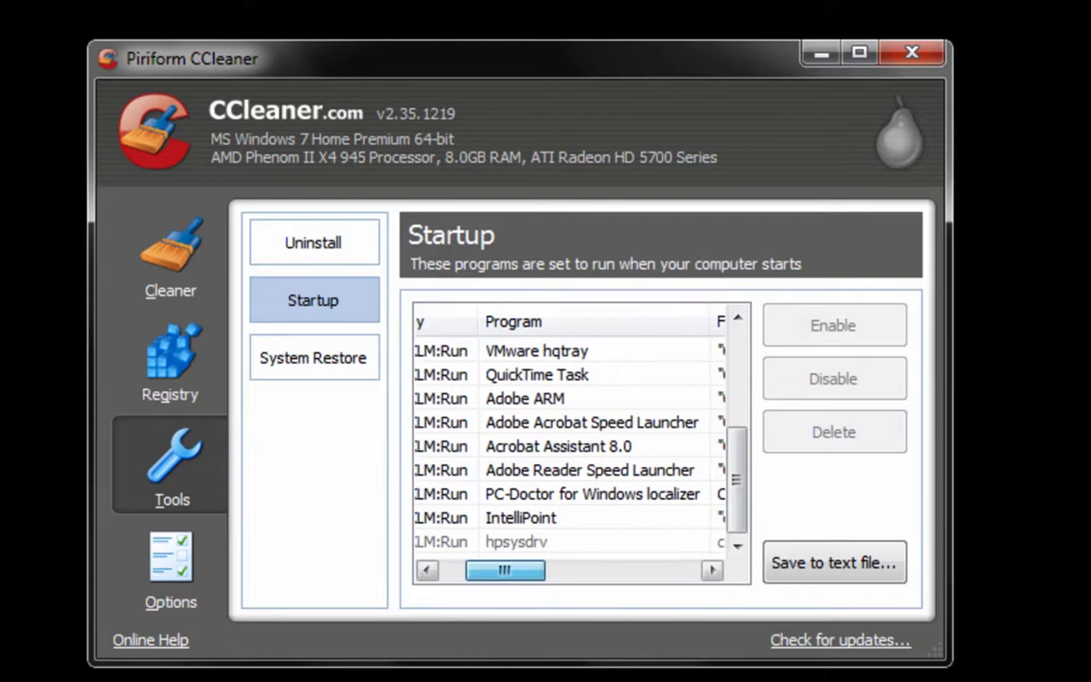
scroll(568, 445, "left", 6)
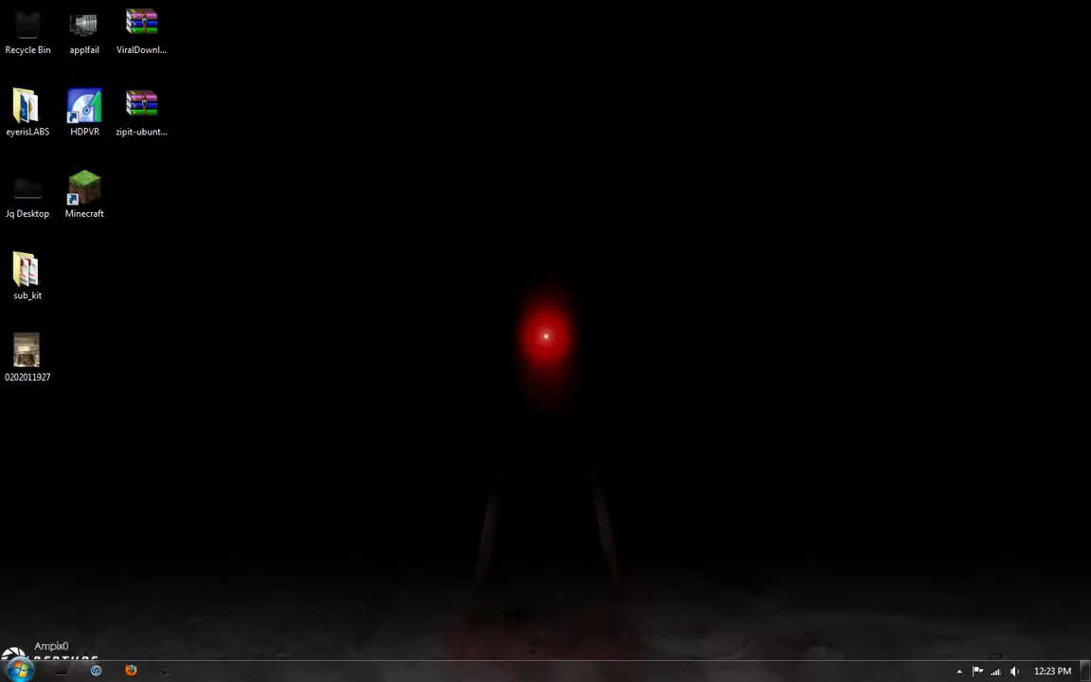
Launch msconfig and show the boot settings in System Configuration
key("super")
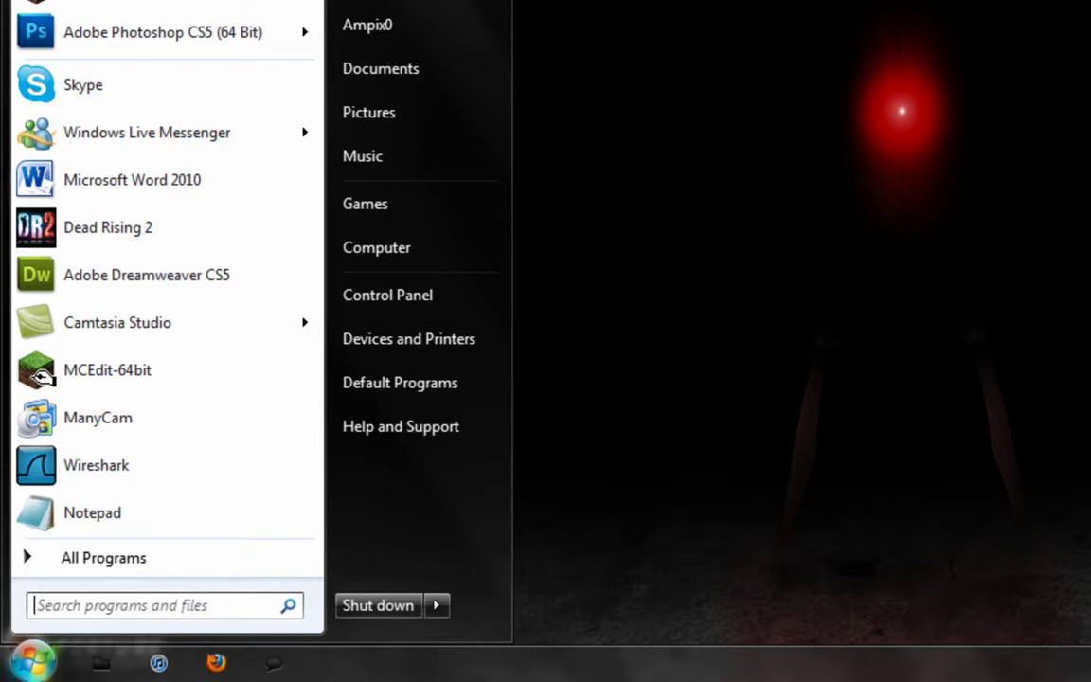
type("msconfig")
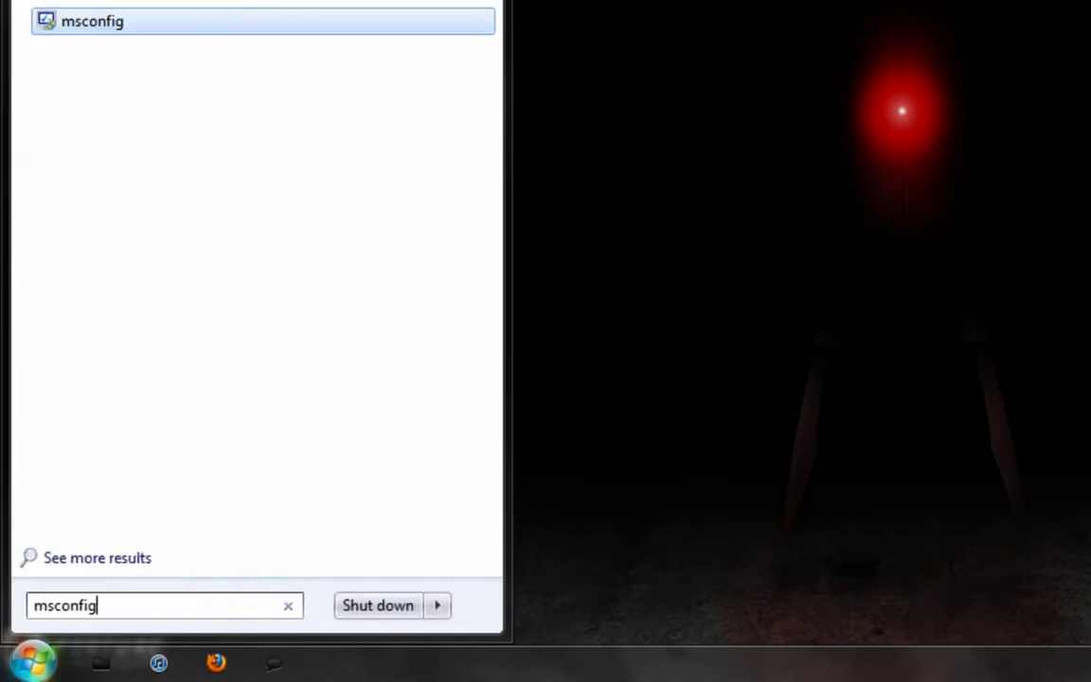
key("Return")
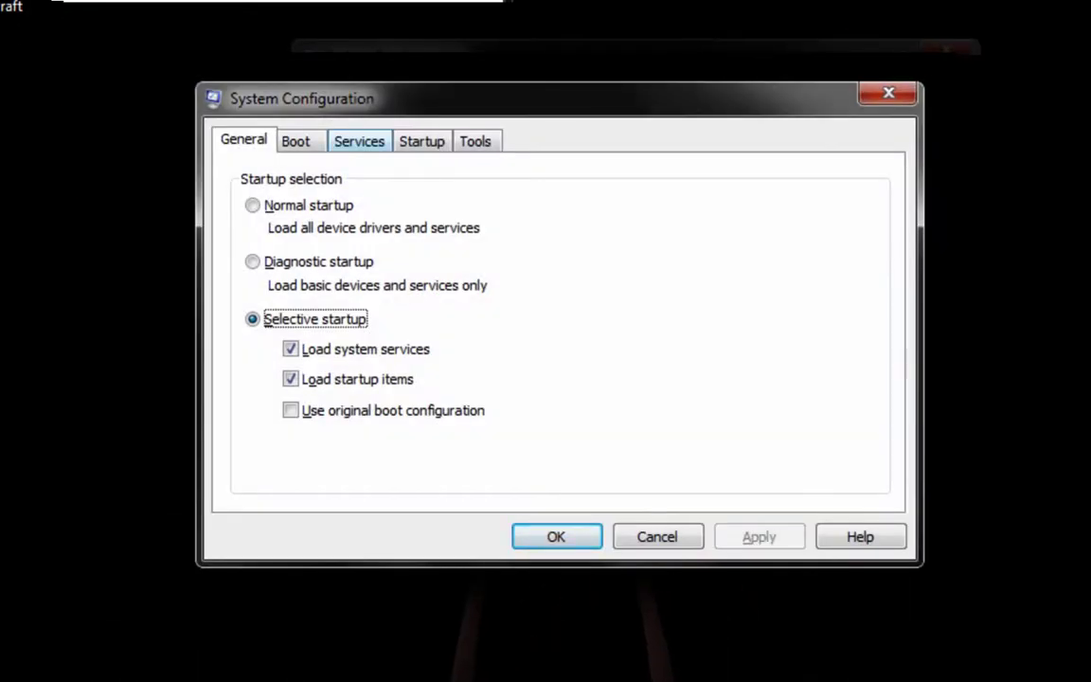
left_click(298, 140)
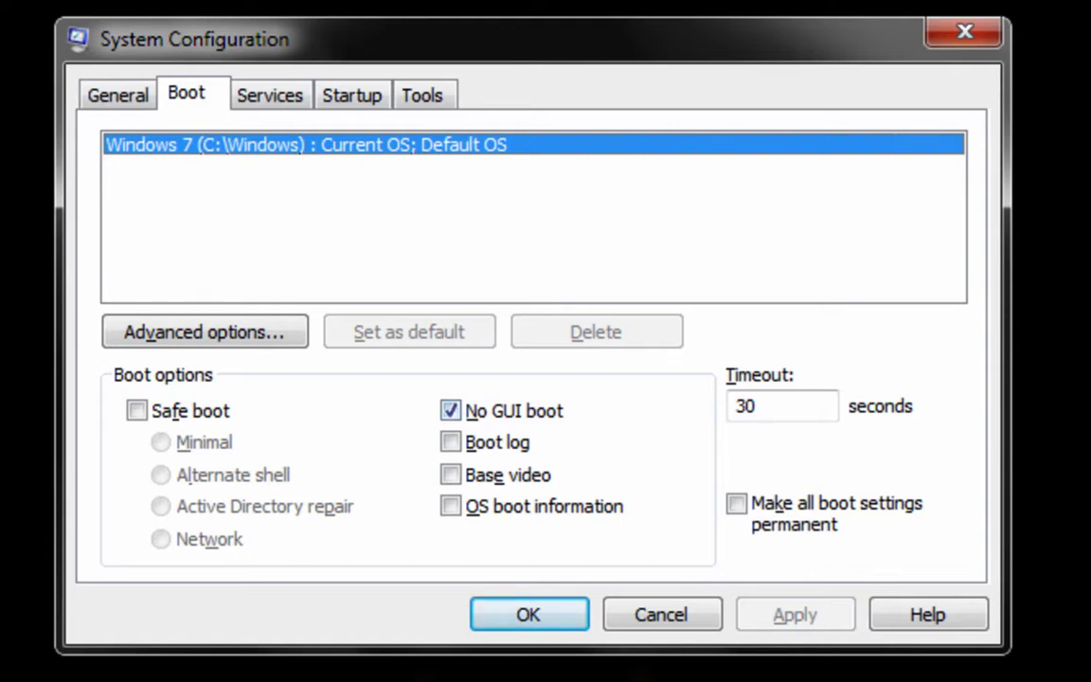
Browse the processor counts in the advanced boot options, keep 4 processors, and apply the system configuration
left_click(203, 332)
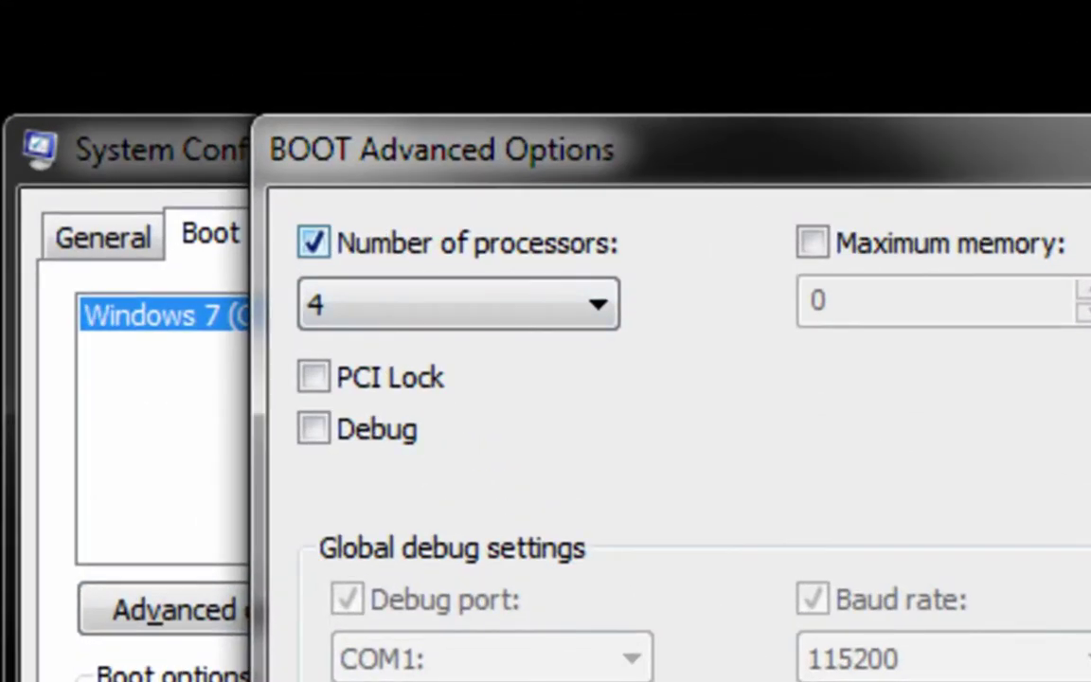
left_click(458, 304)
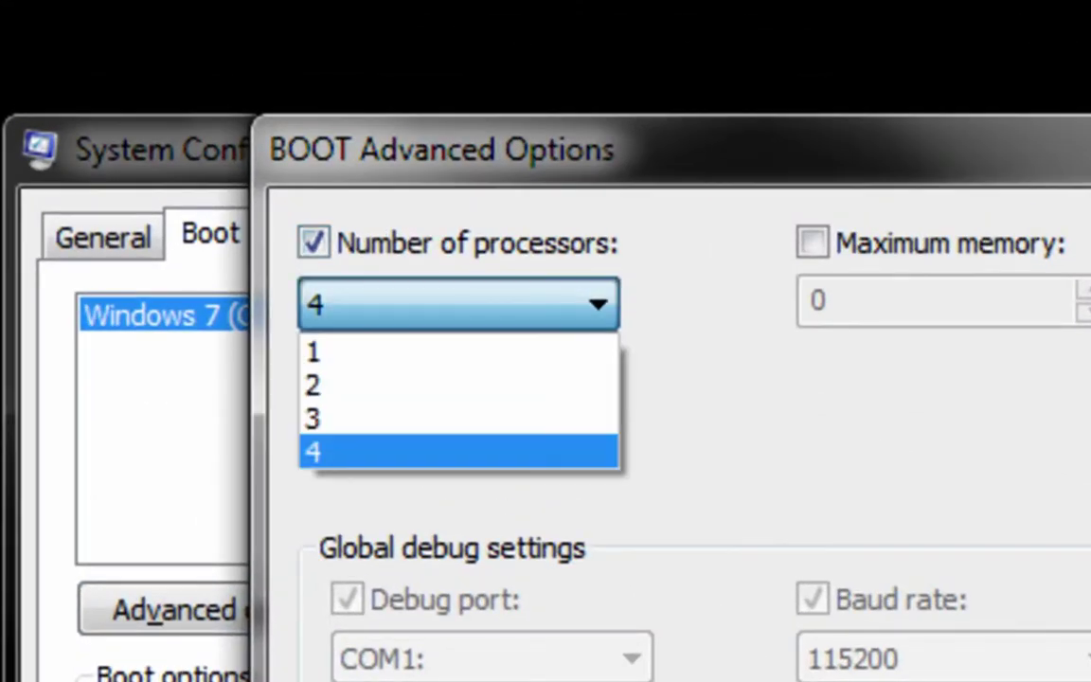
key("Home")
key("End")
key("Home")
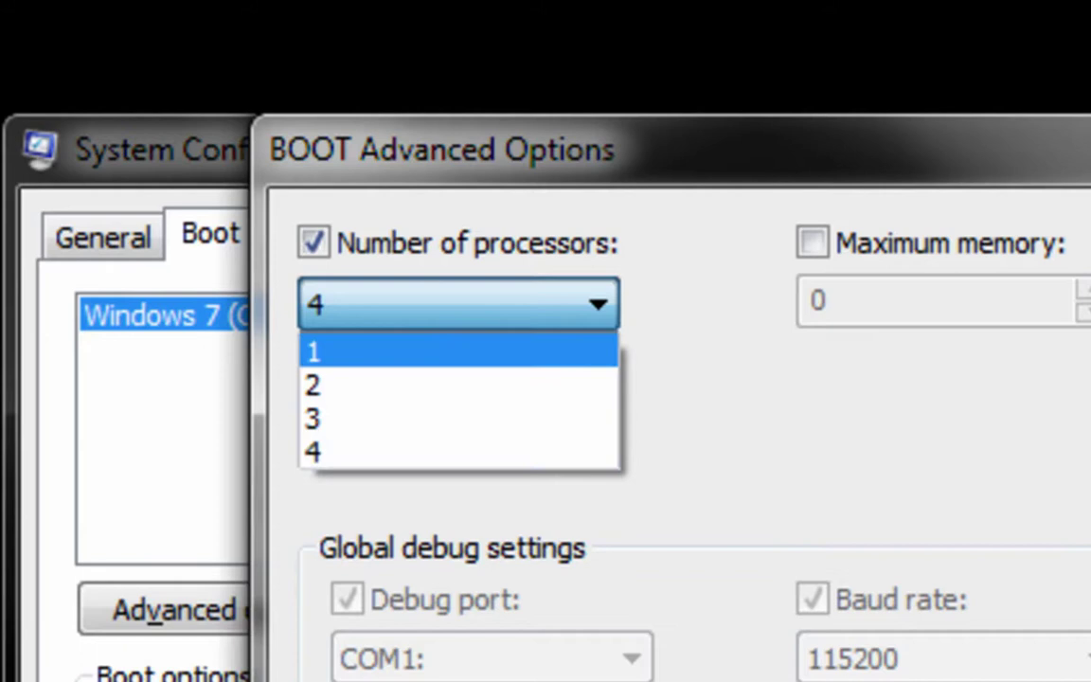
key("Down")
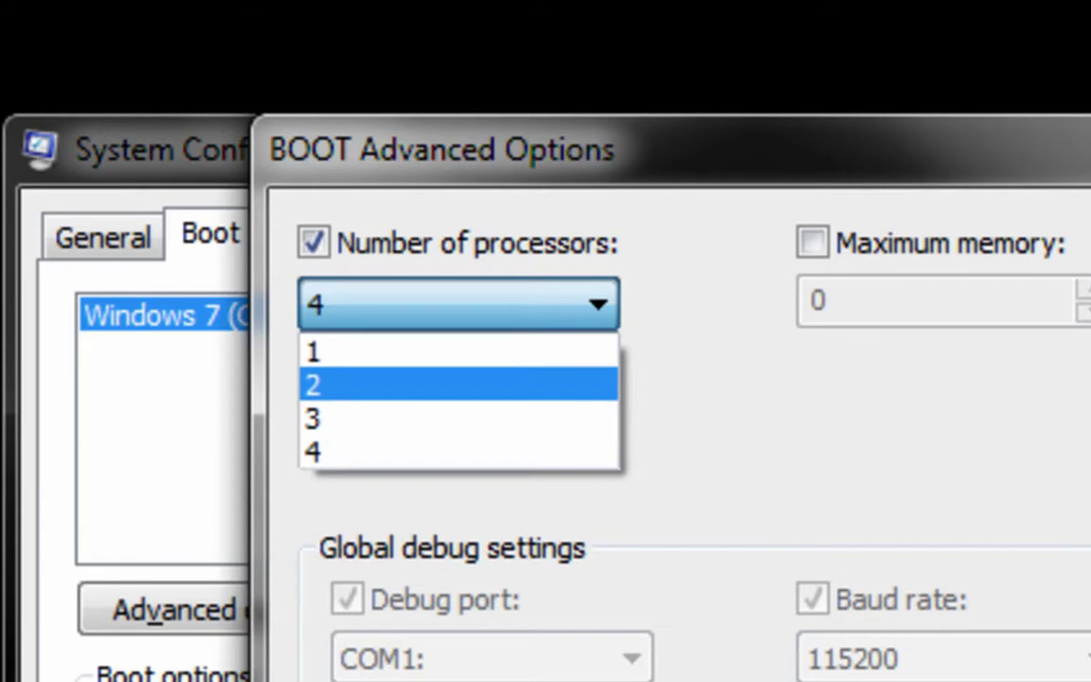
key("End")
key("Home")
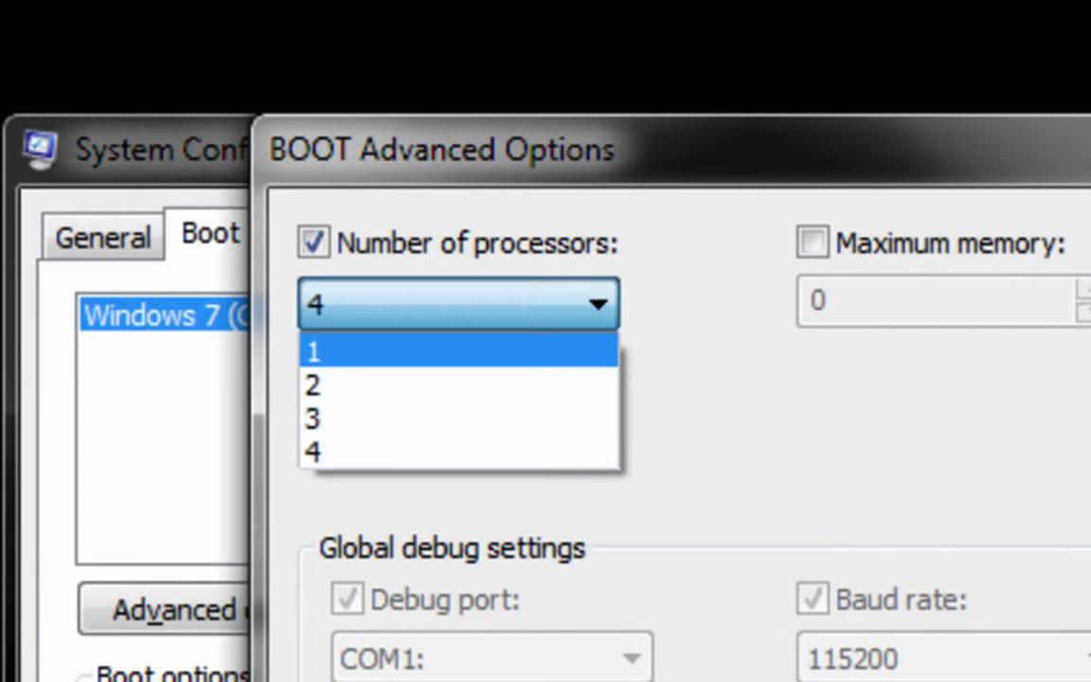
key("Escape")
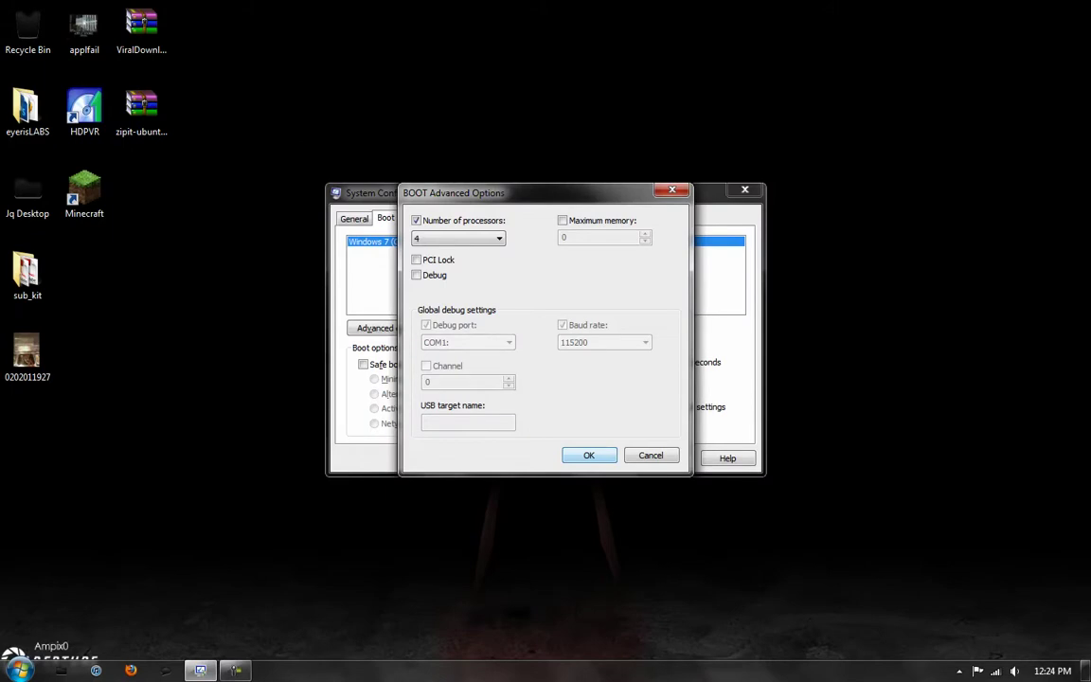
key("Return")
left_click(666, 457)
left_click(543, 458)
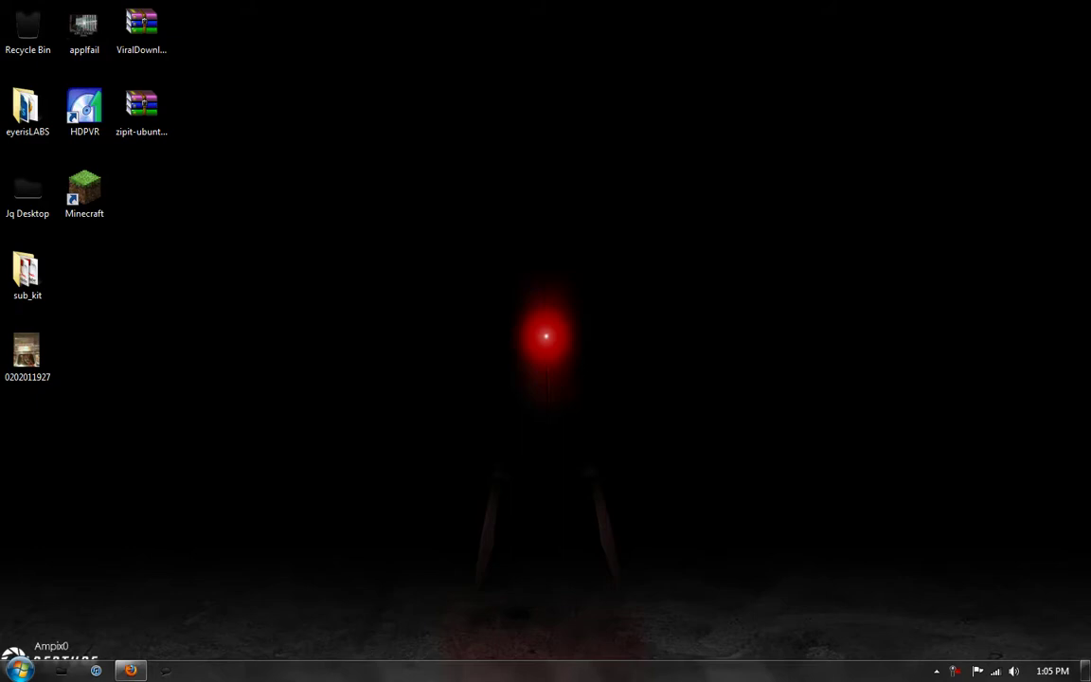
Open the Windows Control Panel and go to the User Accounts settings under User Accounts and Family Safety
left_click(19, 669)
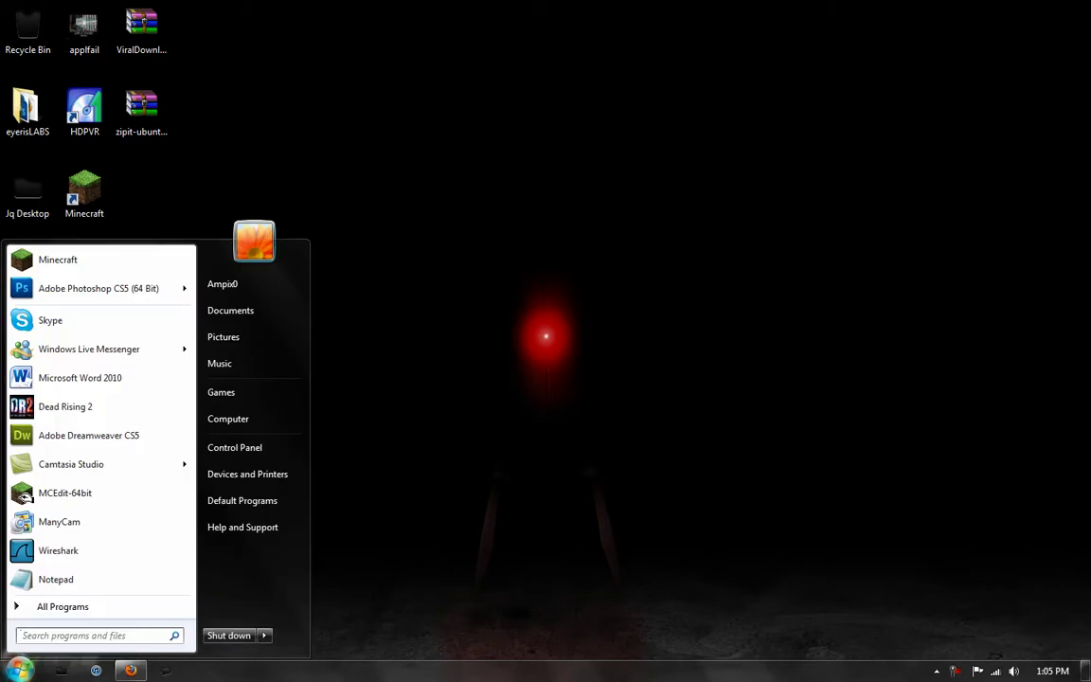
left_click(253, 445)
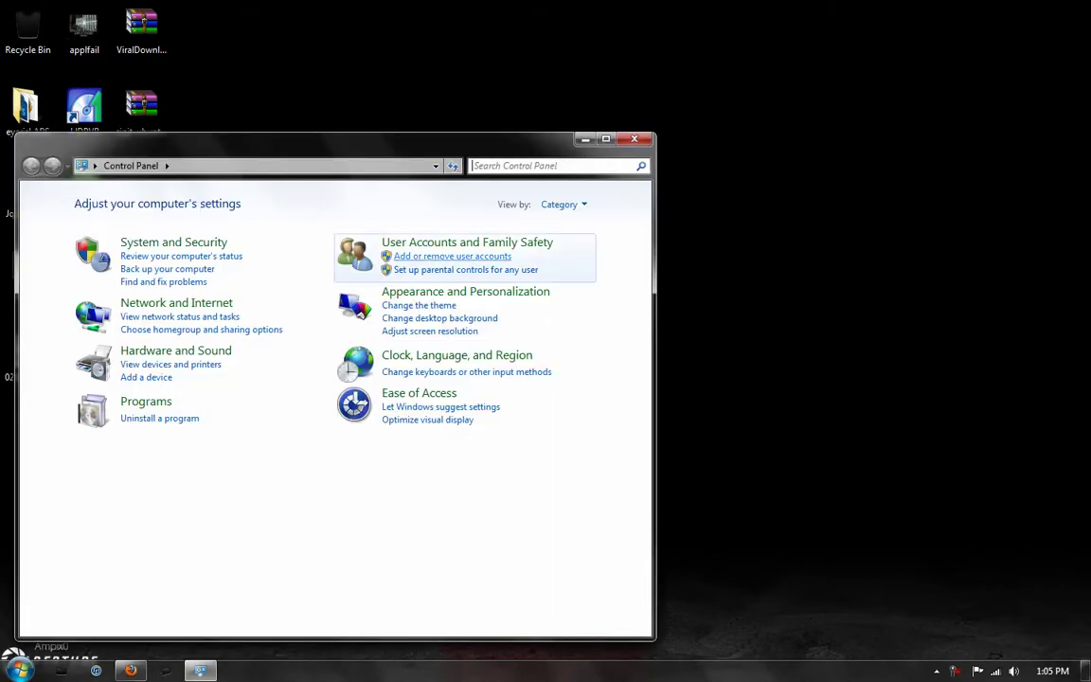
left_click(446, 243)
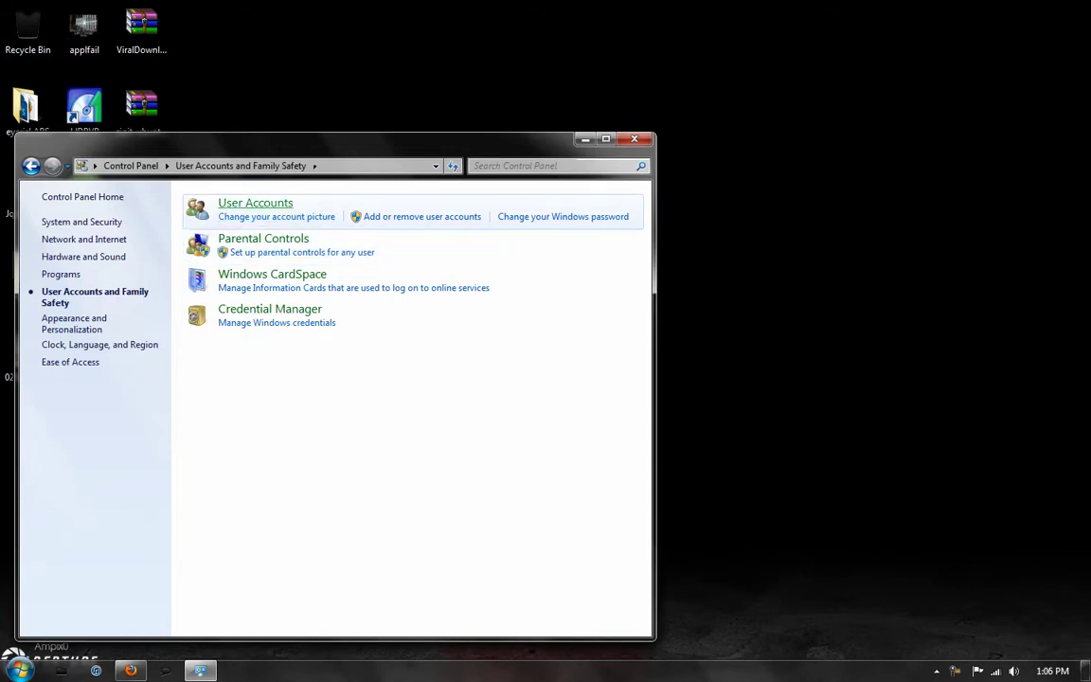
left_click(256, 203)
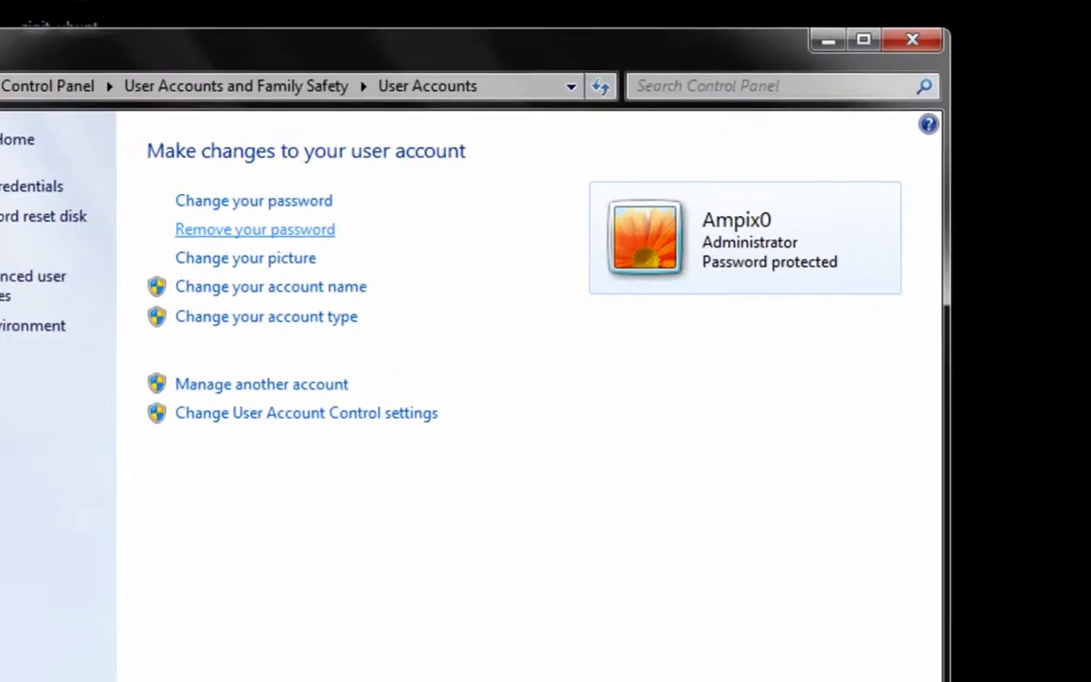
Remove the administrator account's Windows password by entering the current account password, and close the account settings
left_click(251, 249)
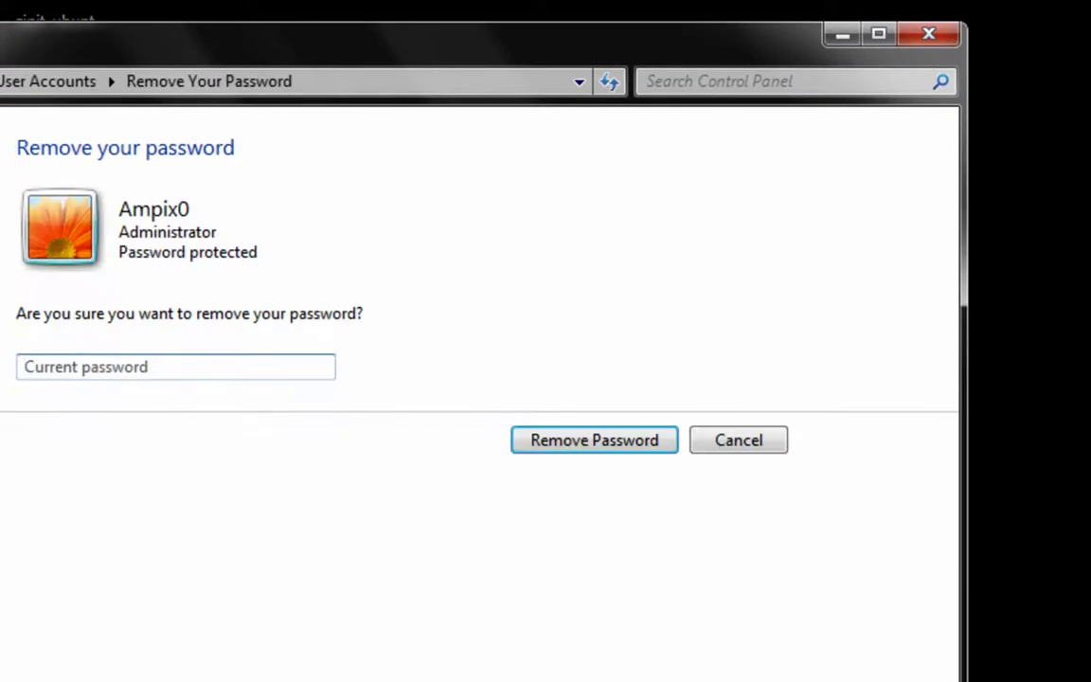
type("••••••••")
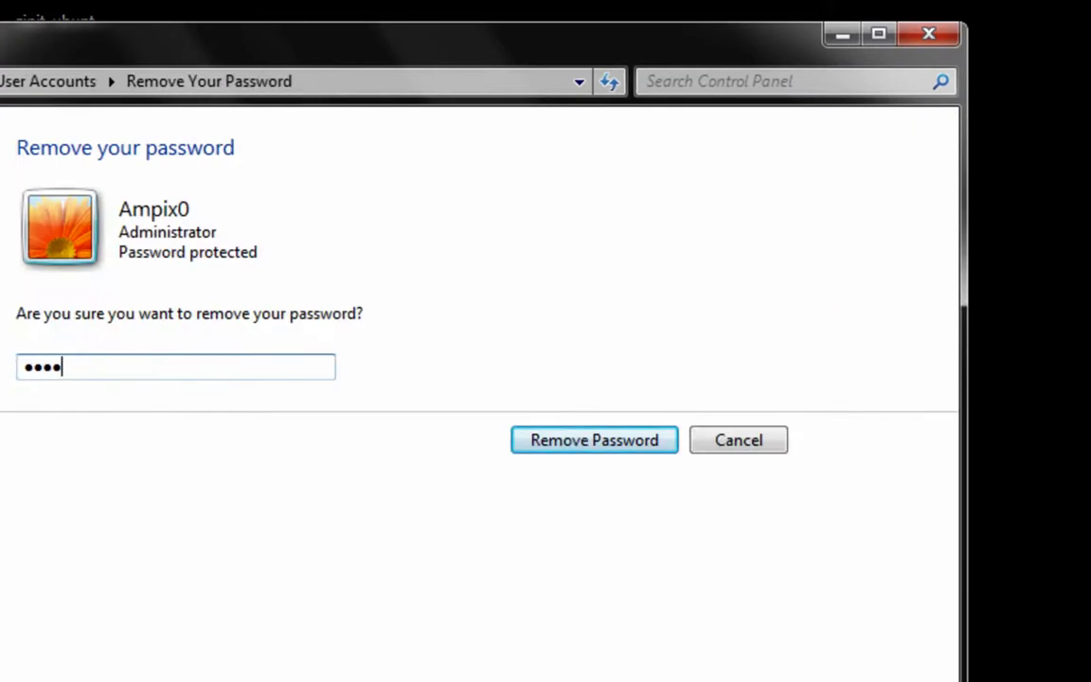
type("••")
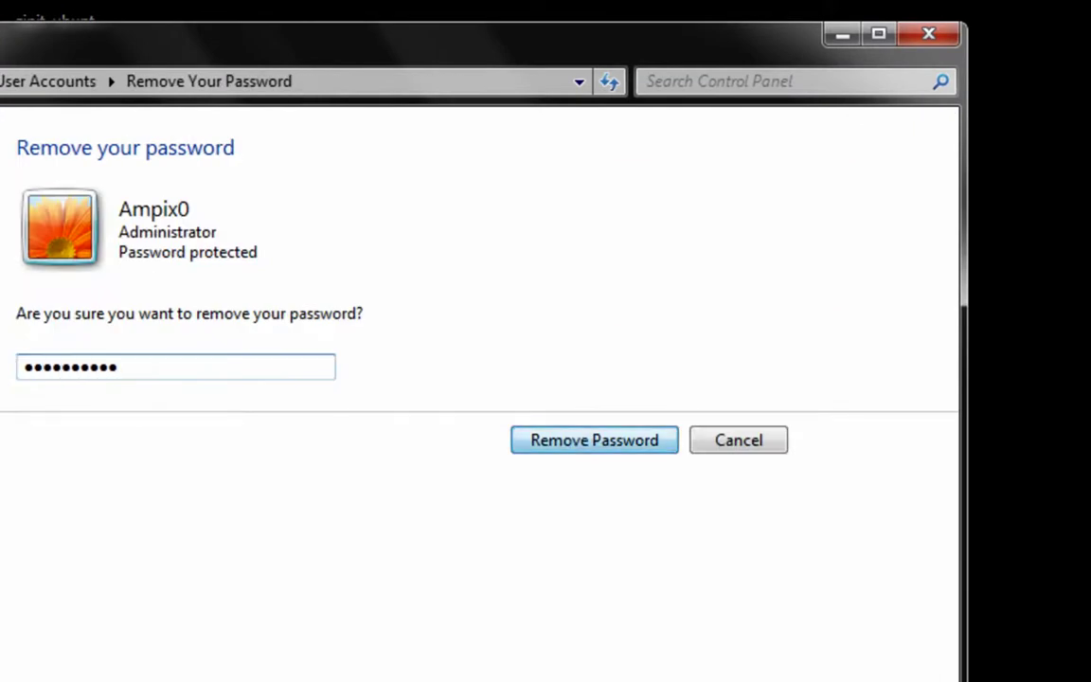
key("Return")
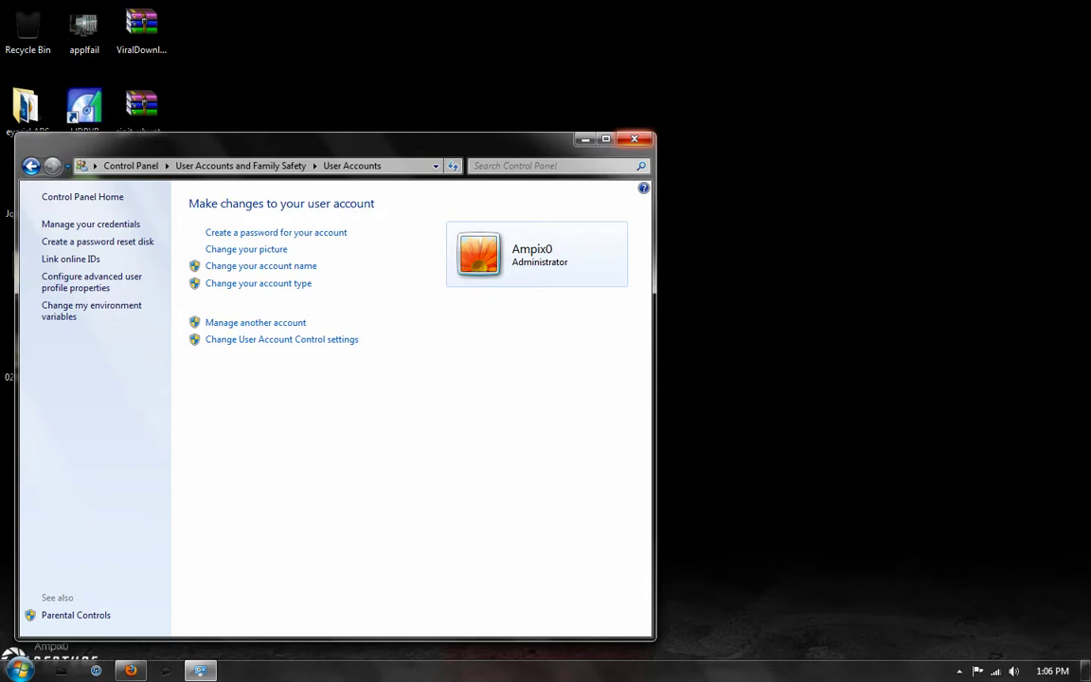
left_click(634, 139)
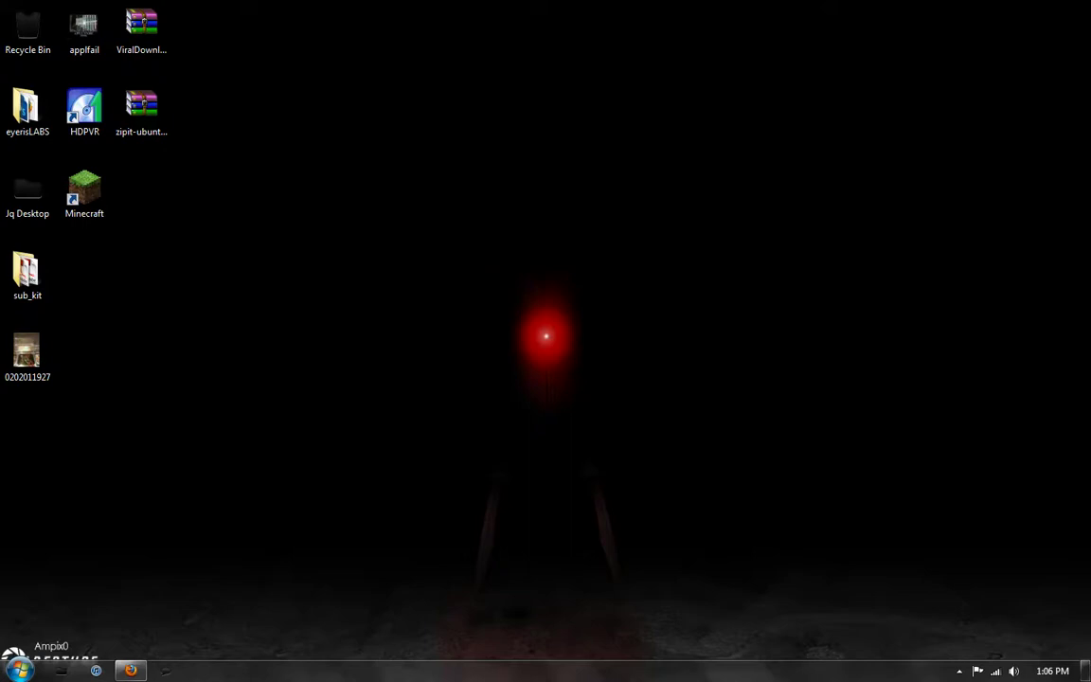